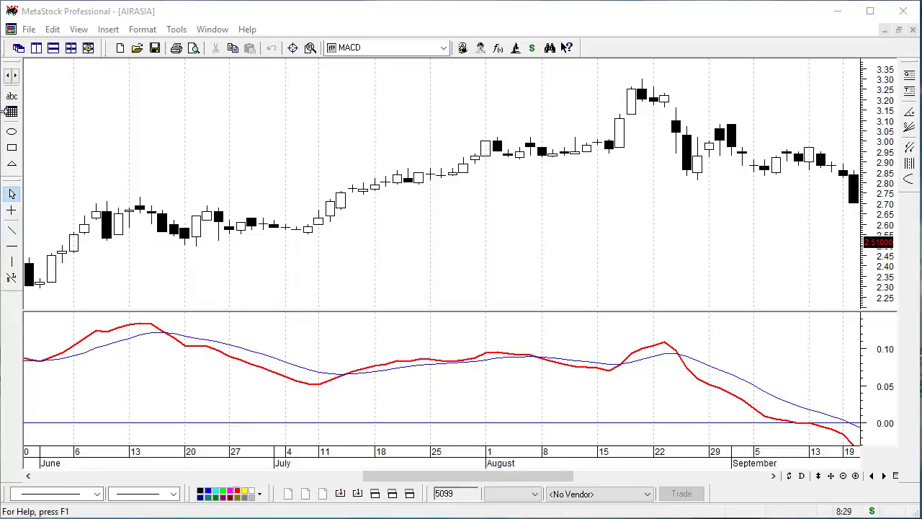
# Mark a buy arrow under the early June low and a sell arrow above mid-June
pyautogui.click(11, 112)
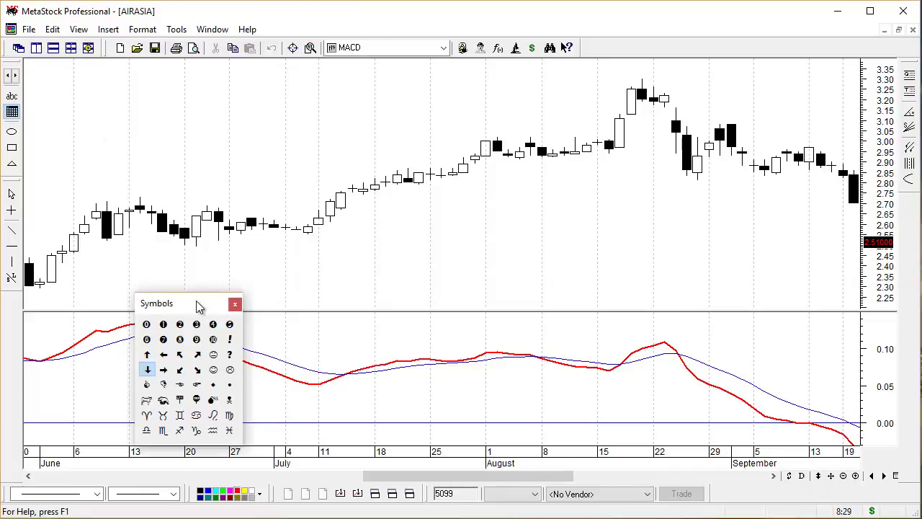
pyautogui.moveTo(198, 304); pyautogui.dragTo(241, 130)
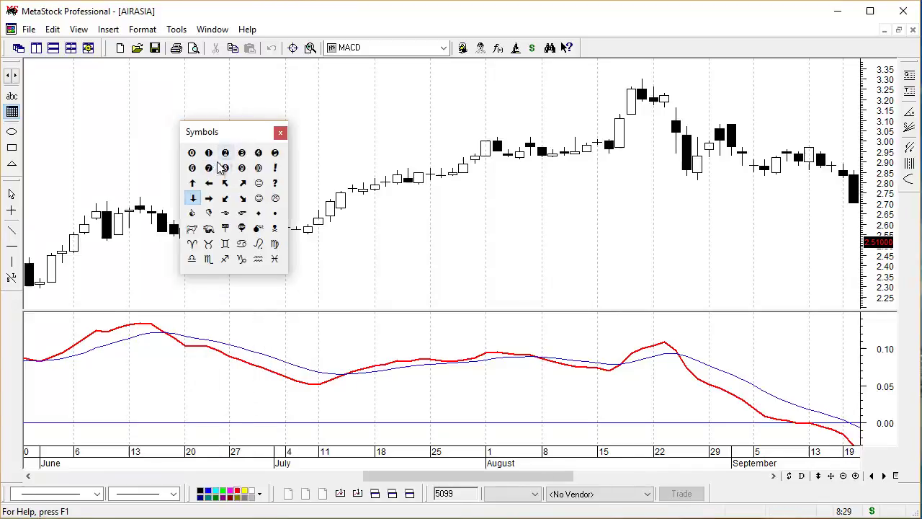
pyautogui.click(193, 184)
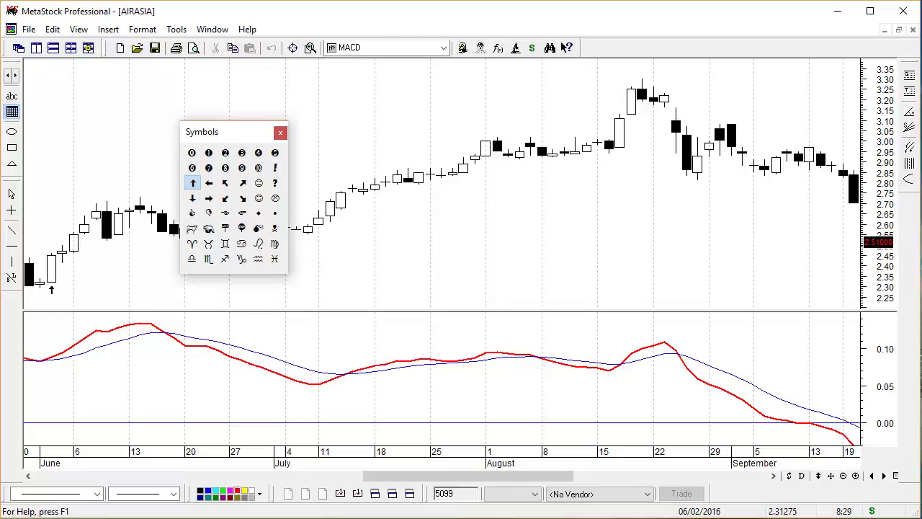
pyautogui.click(51, 288)
pyautogui.moveTo(239, 134); pyautogui.dragTo(324, 262)
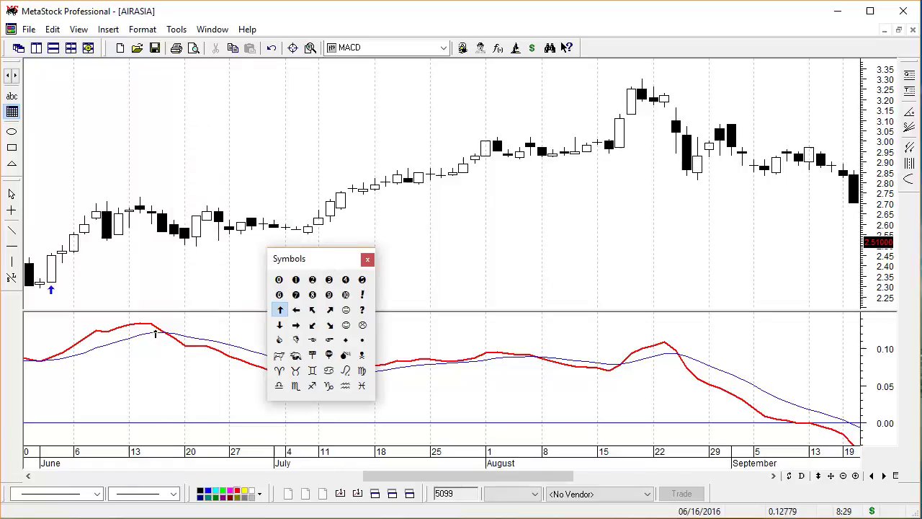
pyautogui.click(280, 324)
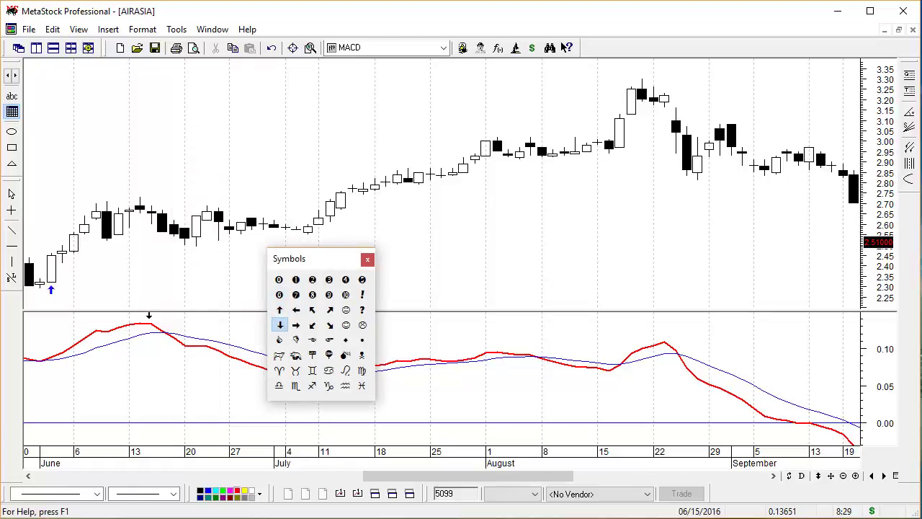
pyautogui.click(173, 209)
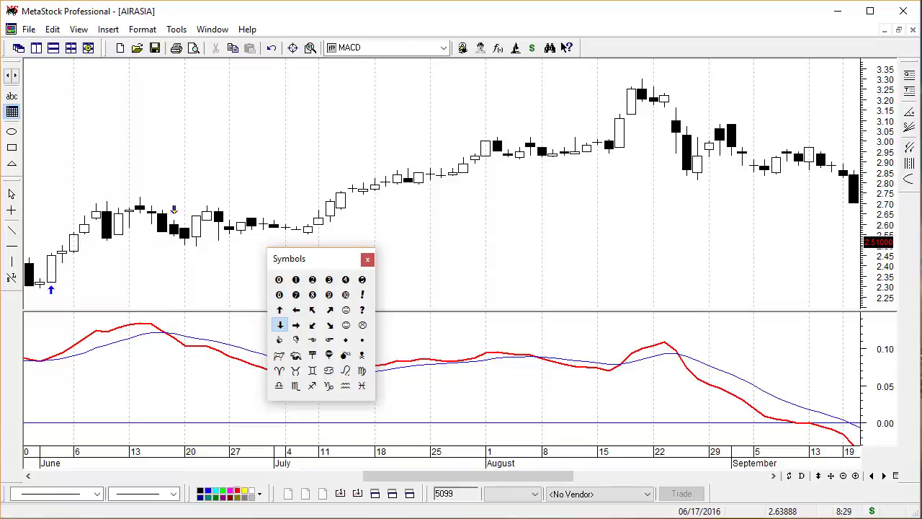
# Add alternating arrows: buy at July 11, sell at August 8, buy mid-August, sell late August
pyautogui.moveTo(307, 263); pyautogui.dragTo(211, 231)
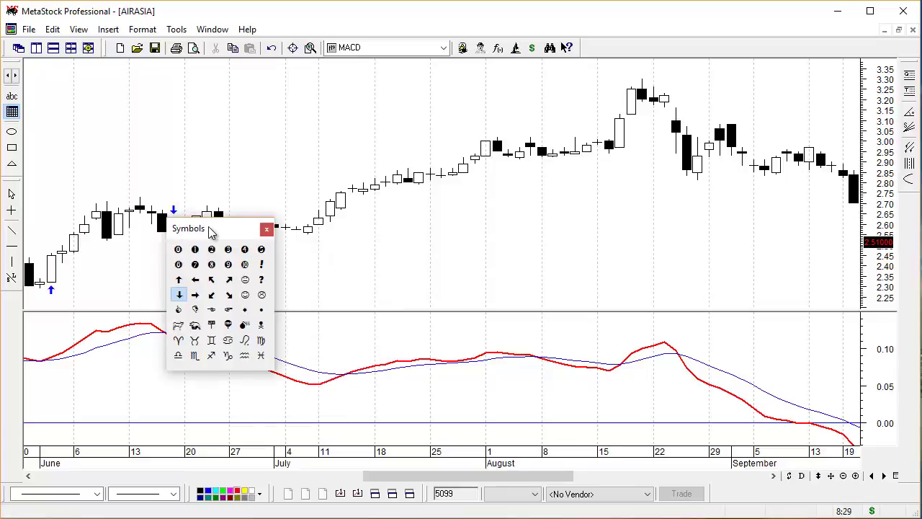
pyautogui.click(179, 279)
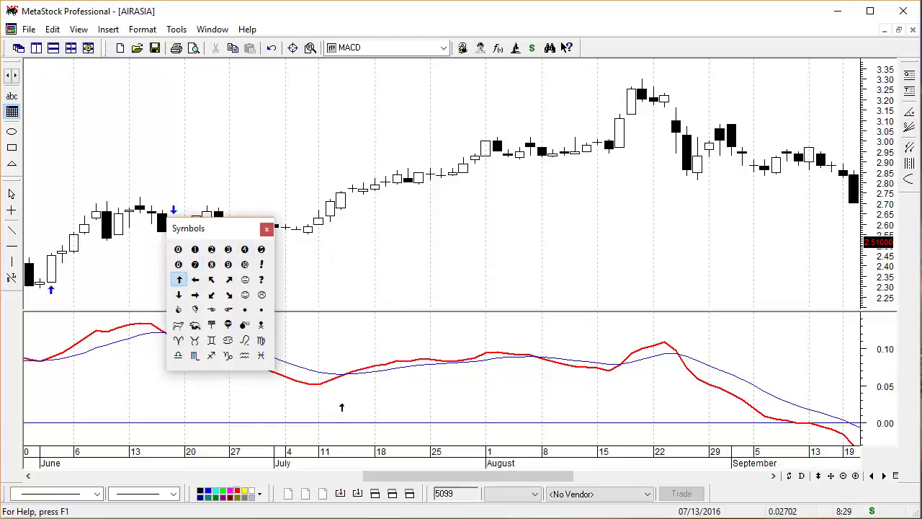
pyautogui.click(341, 218)
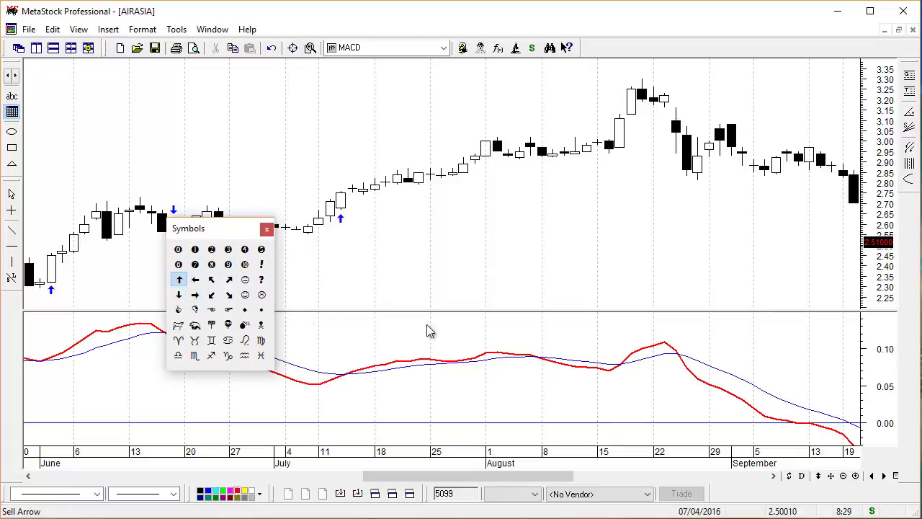
pyautogui.click(180, 294)
pyautogui.click(551, 136)
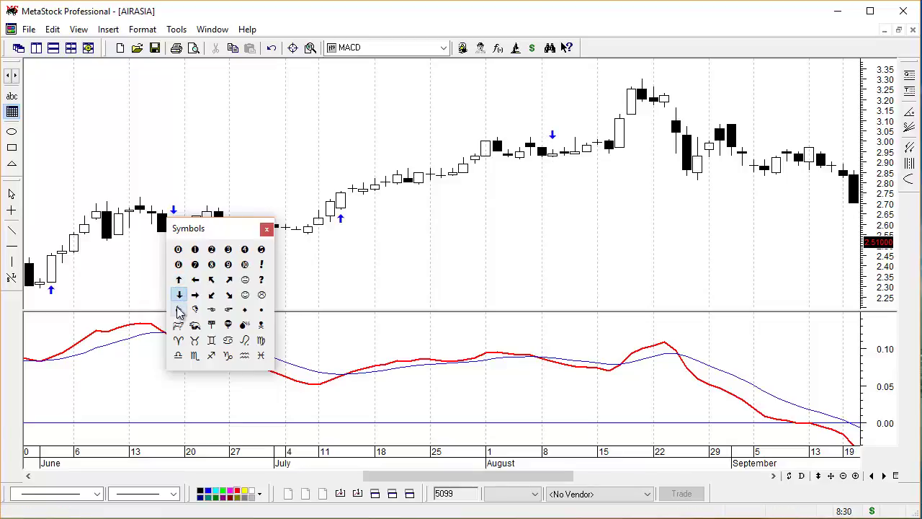
pyautogui.click(179, 279)
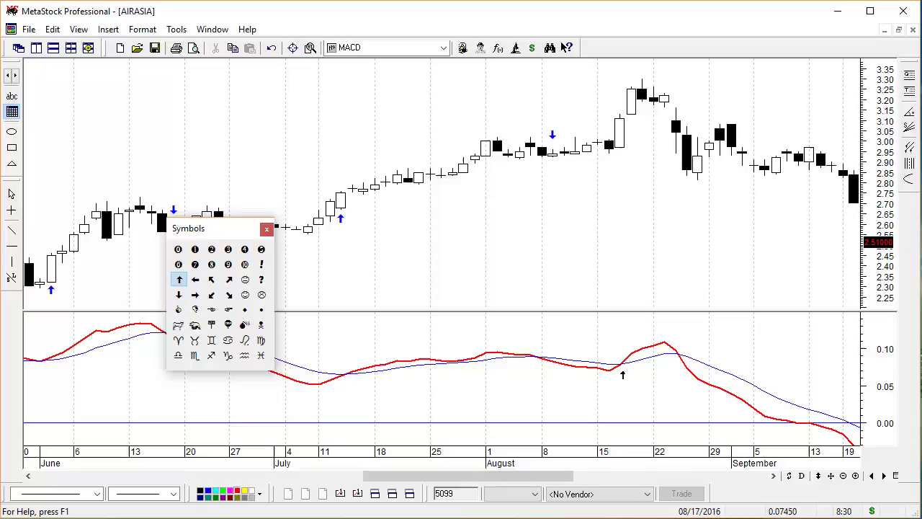
pyautogui.click(619, 157)
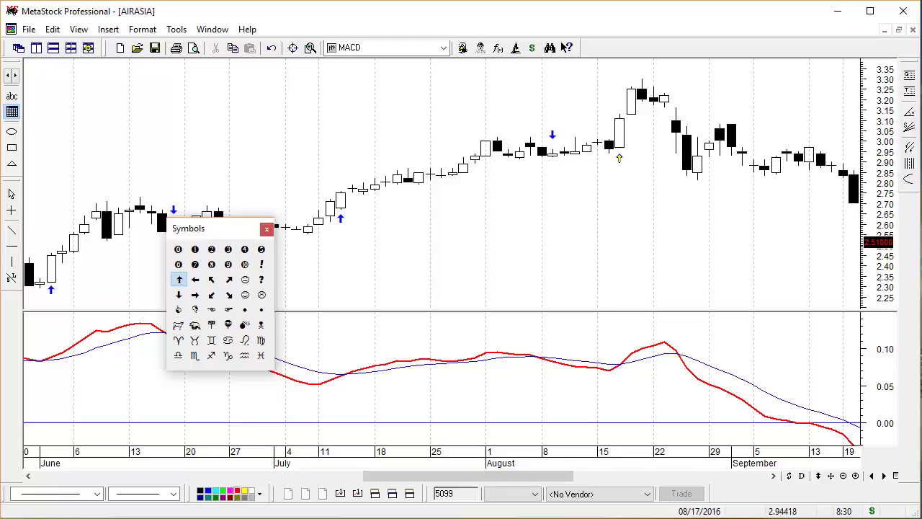
pyautogui.click(179, 294)
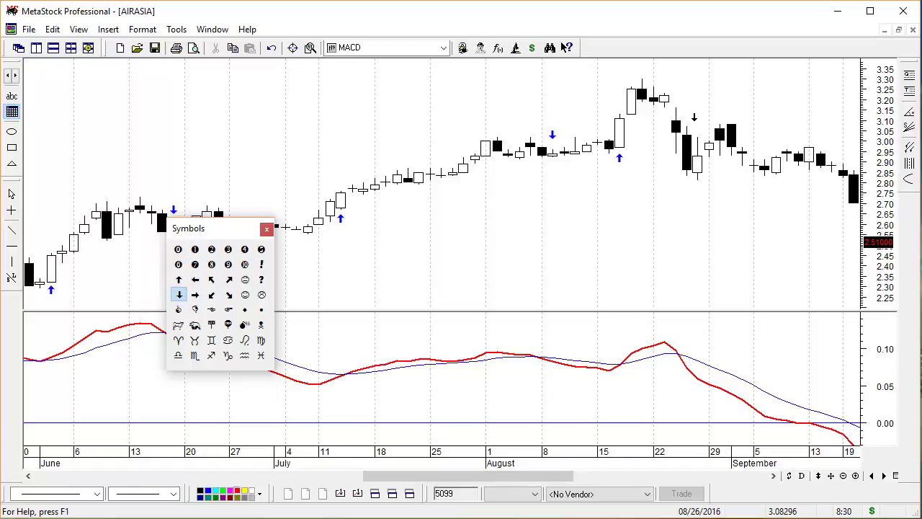
pyautogui.click(694, 117)
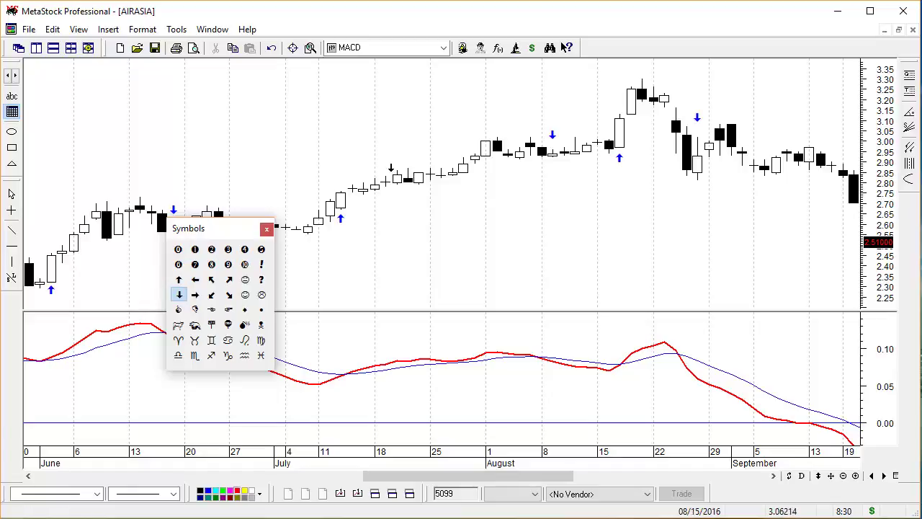
# Close the Symbols palette to reveal the six arrow-marked AIRASIA chart
pyautogui.click(266, 229)
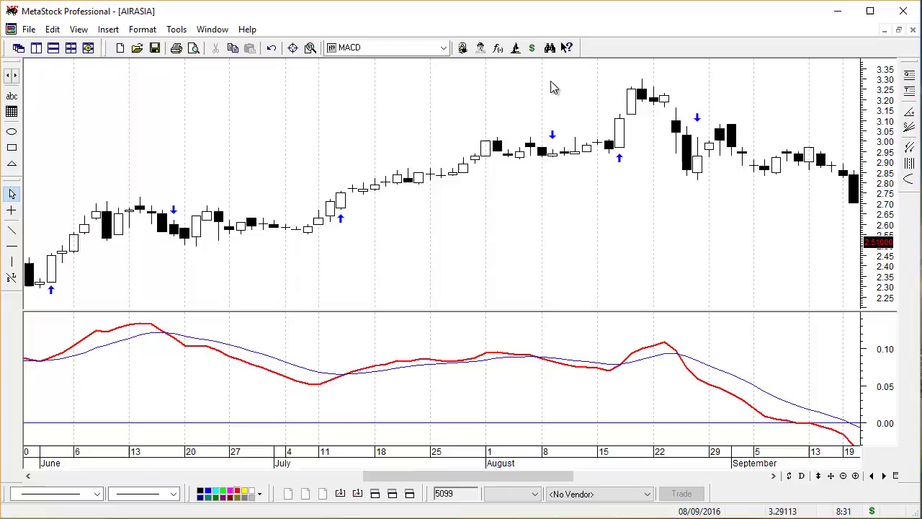
# Start a new System Tester simulation with Equis - MACD w/Optimization on 5099 AIRASIA
pyautogui.click(532, 49)
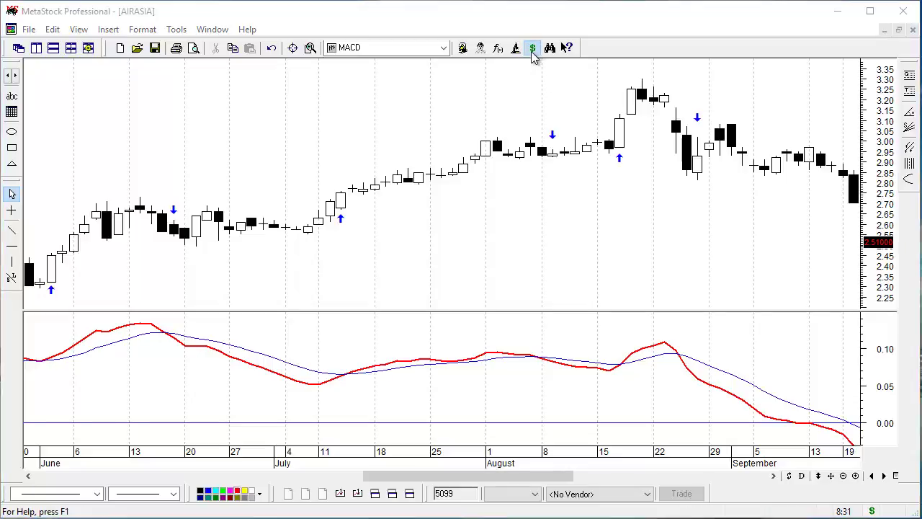
pyautogui.click(321, 440)
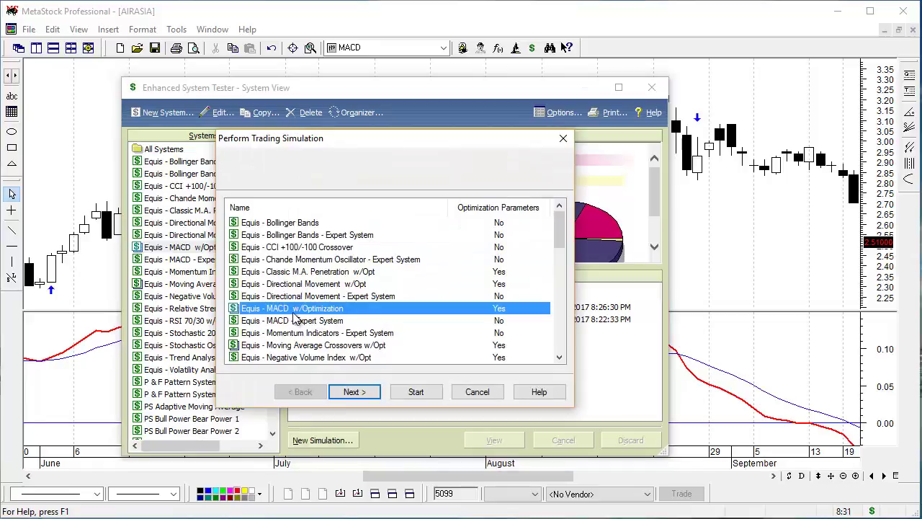
pyautogui.click(355, 395)
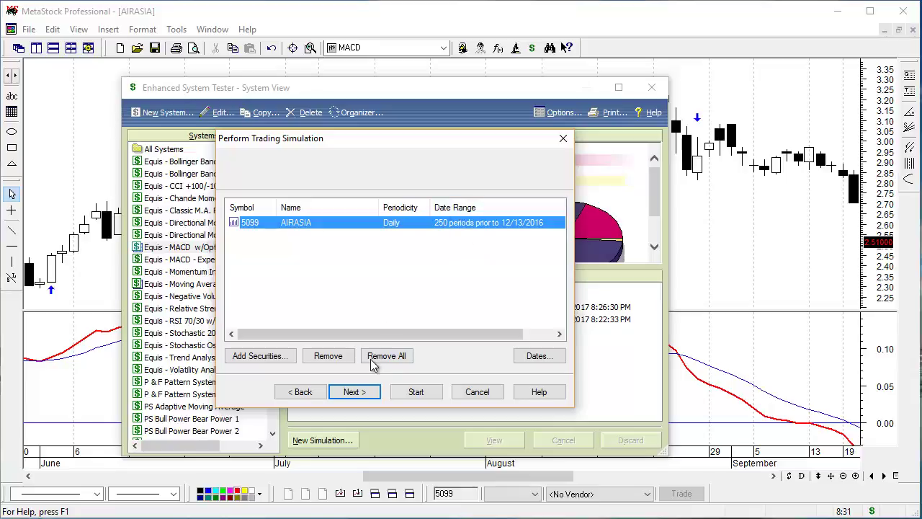
pyautogui.click(356, 392)
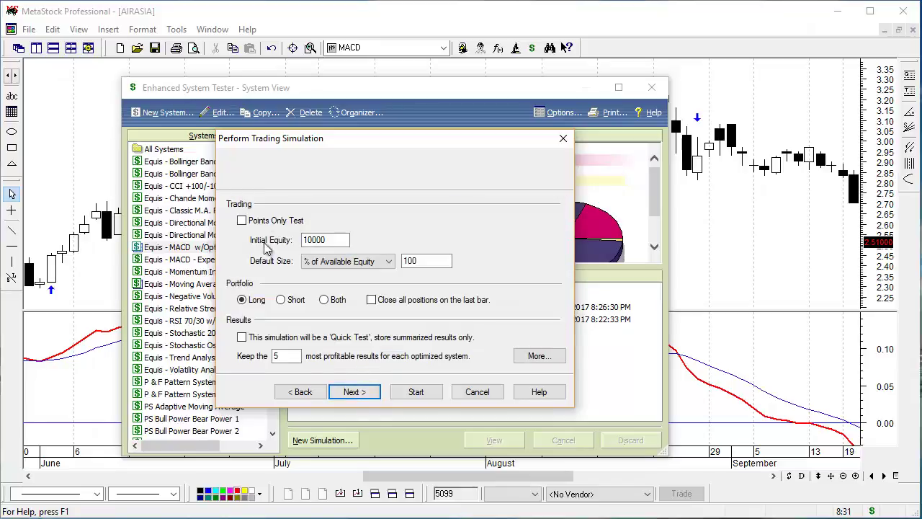
# Confirm 10000 initial equity and position size 100, reaching the ready-to-begin summary
pyautogui.moveTo(379, 135); pyautogui.dragTo(337, 91)
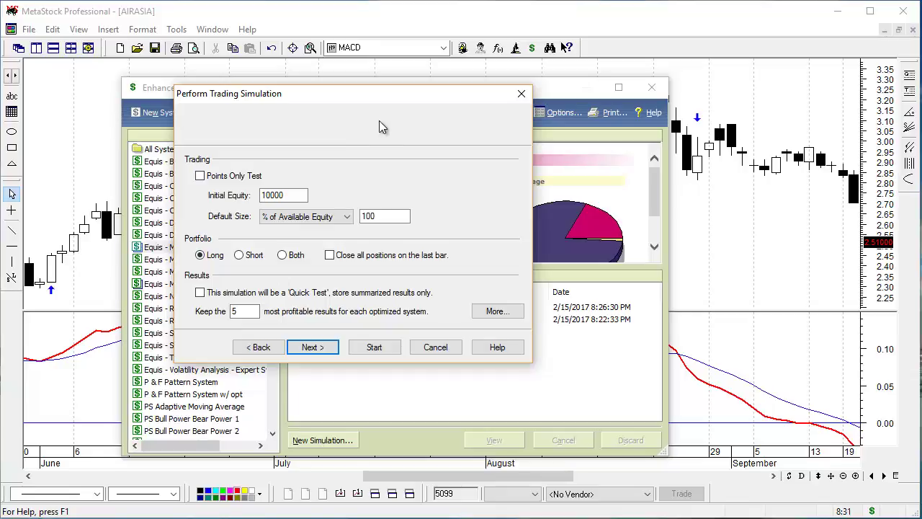
pyautogui.click(287, 196)
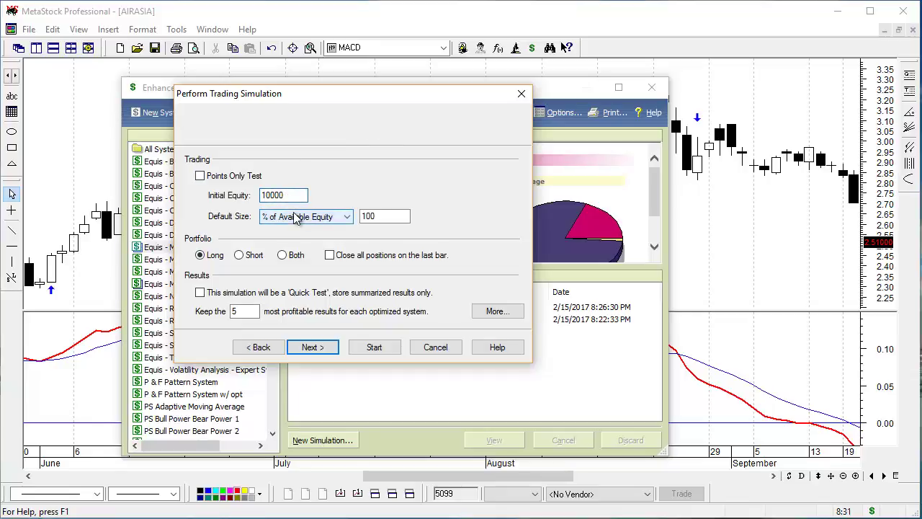
pyautogui.click(369, 216)
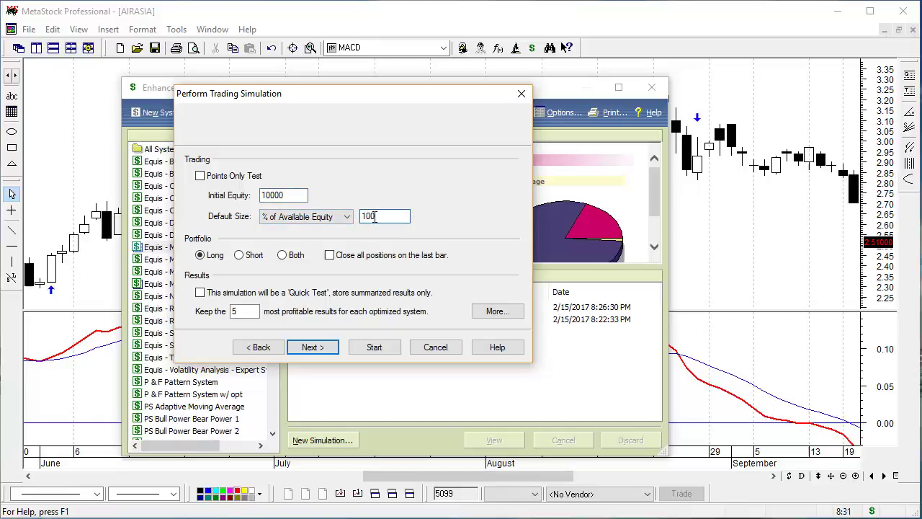
pyautogui.click(315, 348)
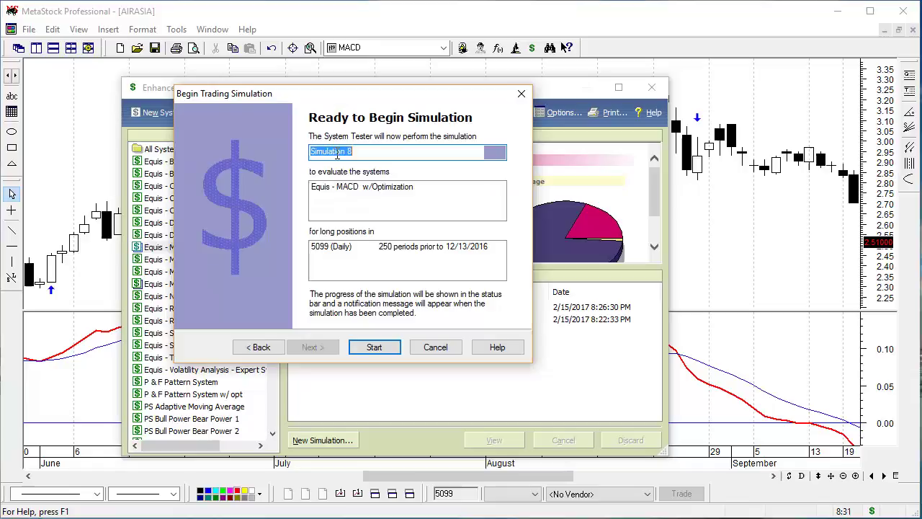
# Run Simulation 8 and view its results: $-267.56 net profit over 13 trades
pyautogui.click(392, 211)
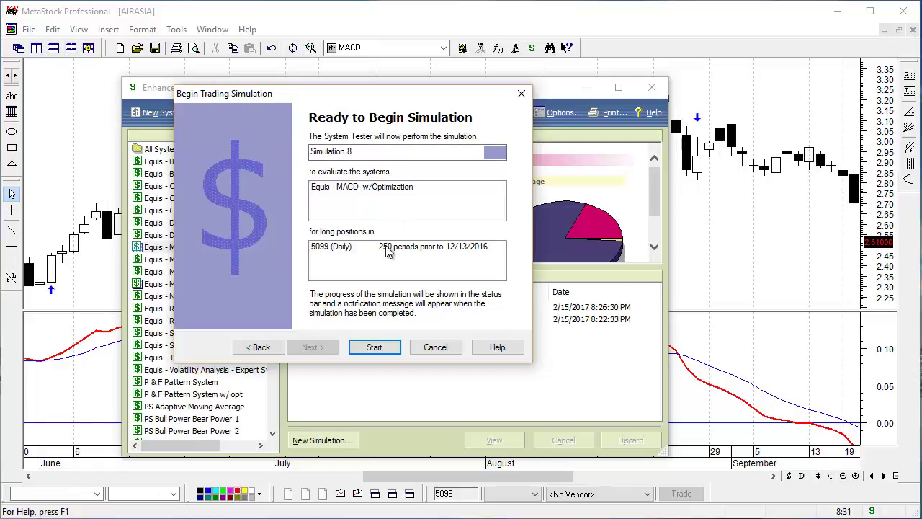
pyautogui.click(374, 347)
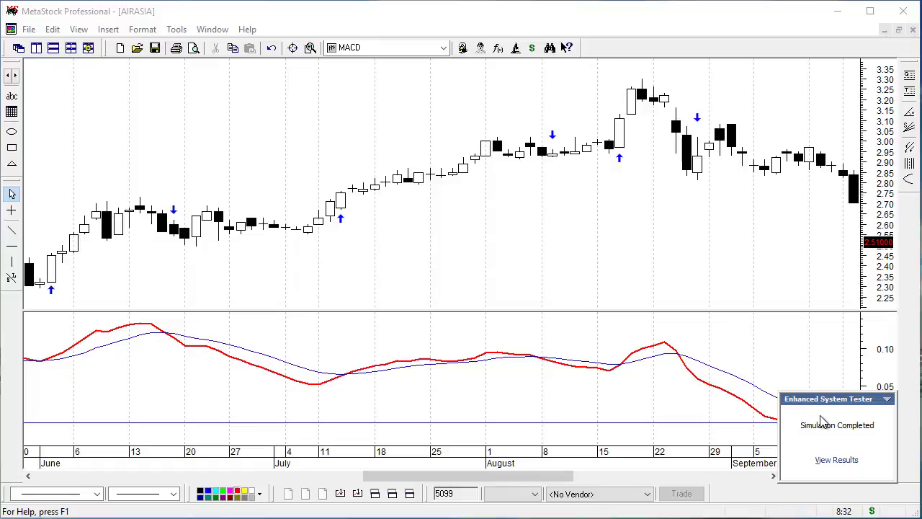
pyautogui.click(836, 460)
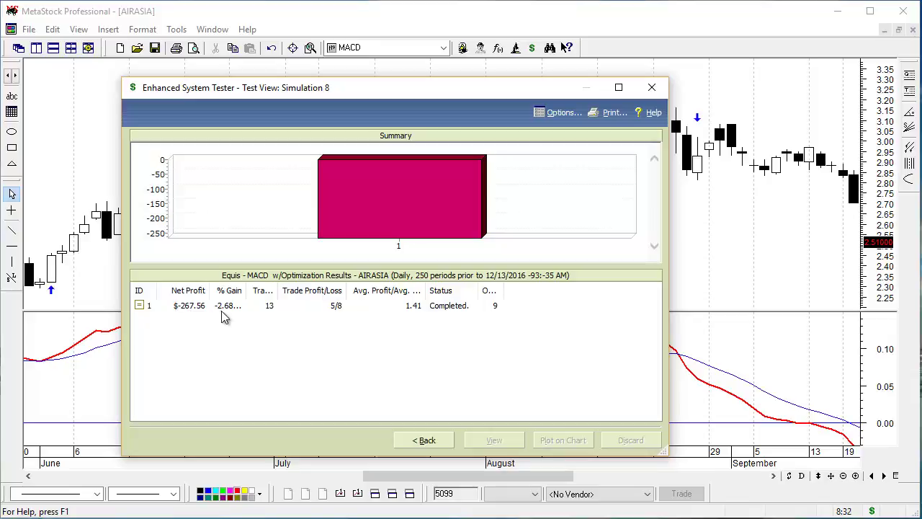
# Open the result's detail report and plot the equity curve and trades on the AIRASIA chart
pyautogui.doubleClick(387, 305)
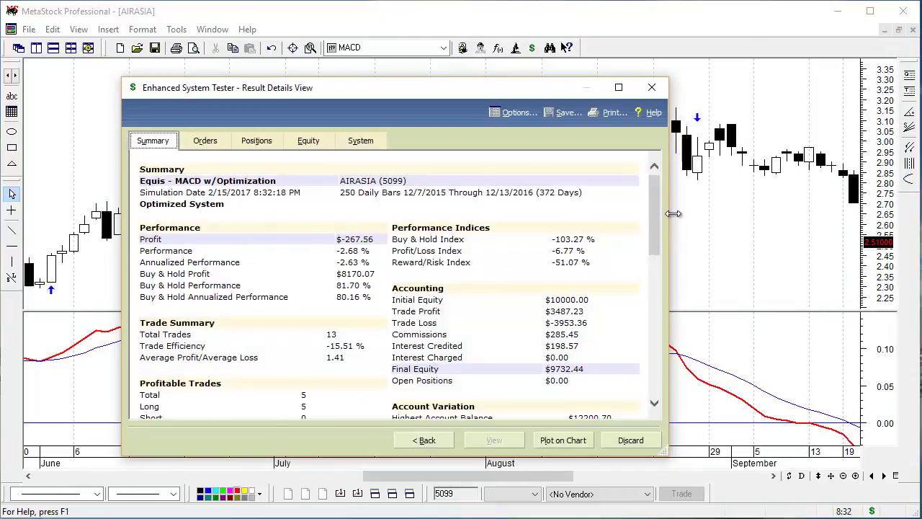
pyautogui.moveTo(654, 200); pyautogui.dragTo(657, 180)
pyautogui.click(556, 447)
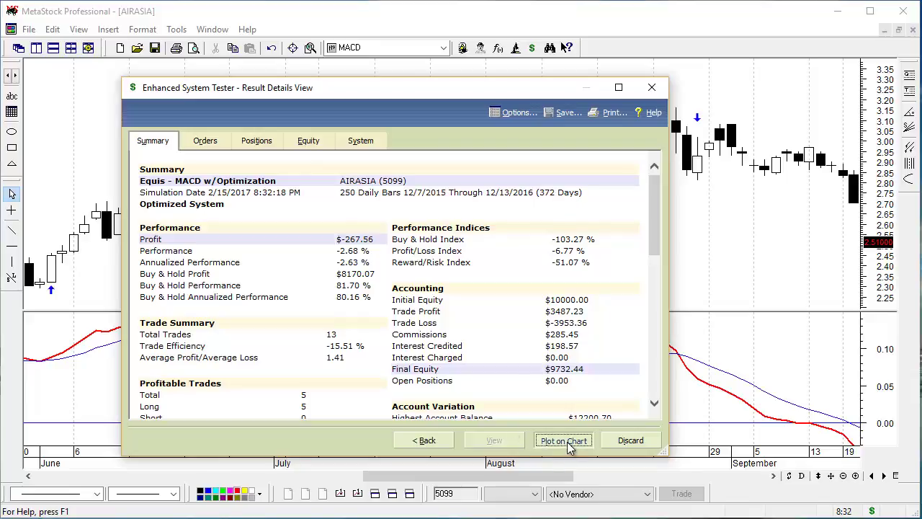
# Close the Result Details View and zoom out to show the full AIRASIA history
pyautogui.click(651, 87)
pyautogui.click(830, 477)
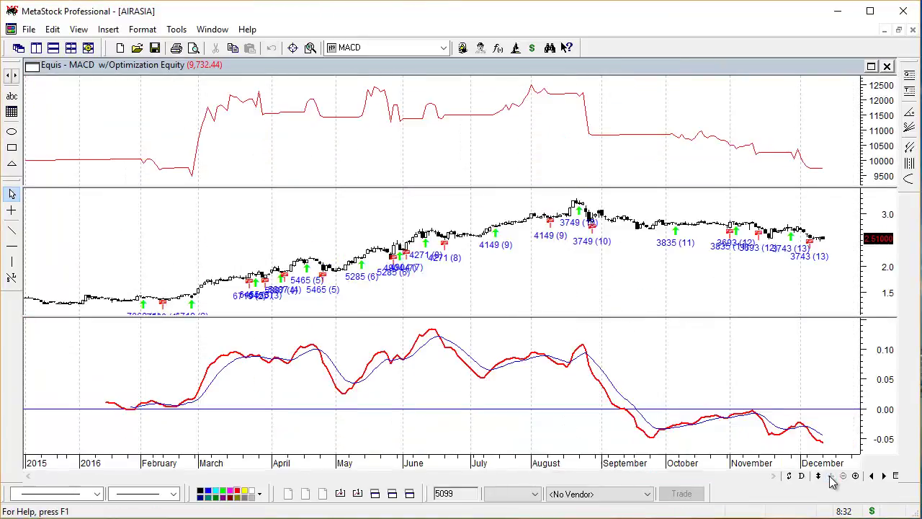